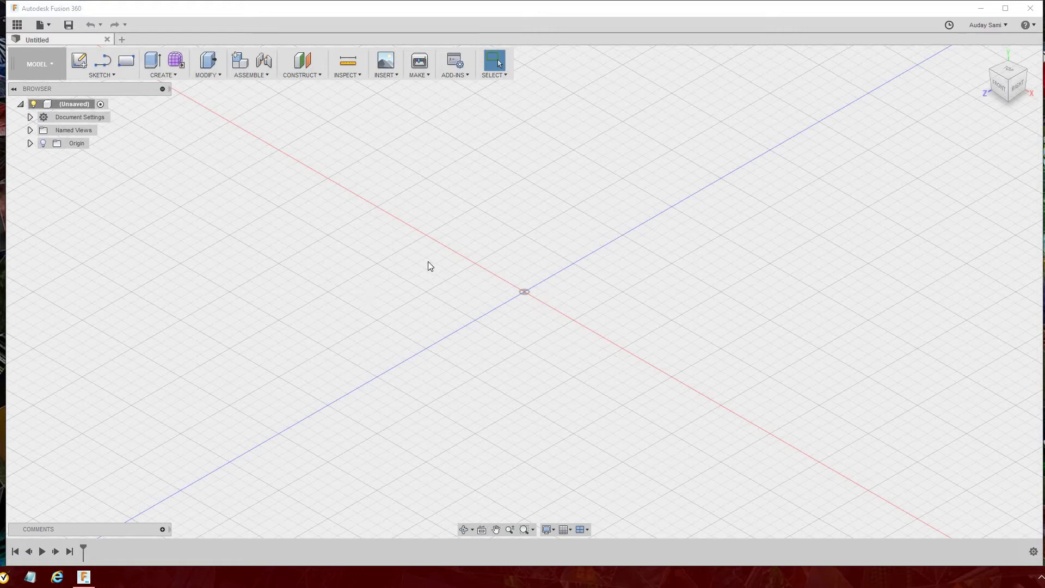
# Show the Sketch menu's Circle submenu with its circle types.
pyautogui.click(114, 75)
pyautogui.moveTo(88, 124)
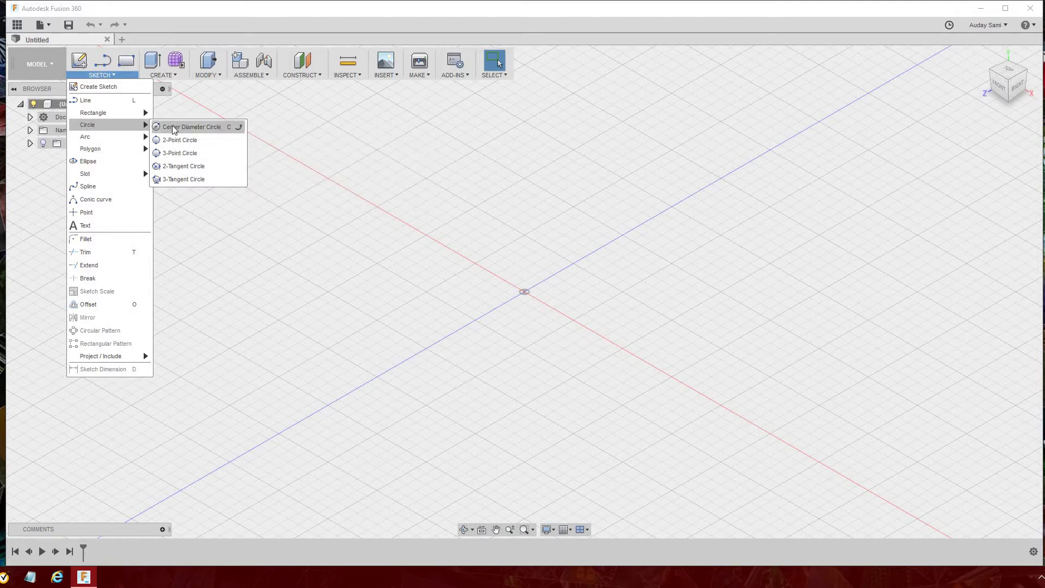
# Start a Center Diameter Circle sketch on the bottom XZ ground plane.
pyautogui.click(166, 128)
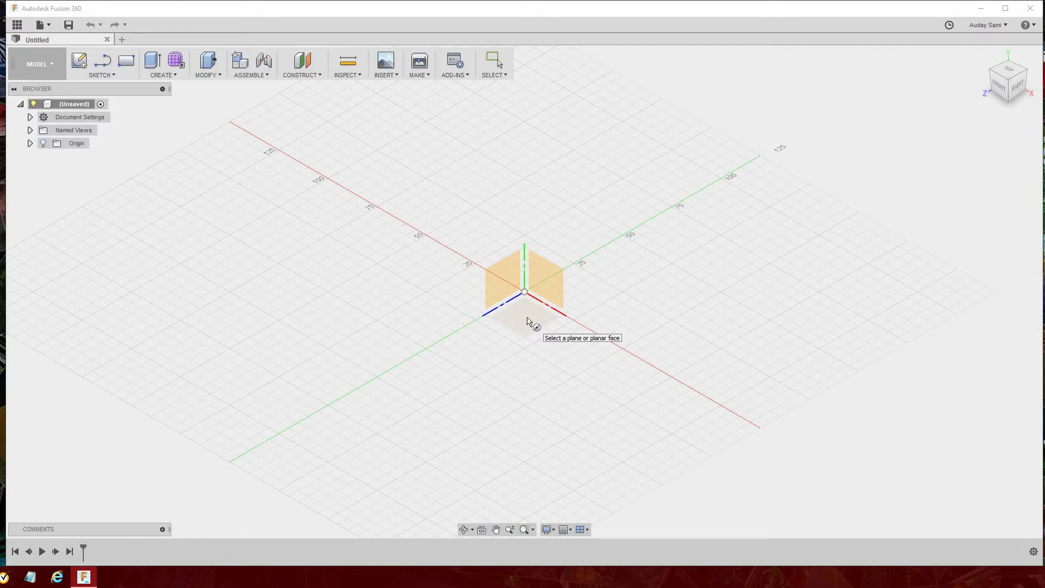
pyautogui.click(527, 318)
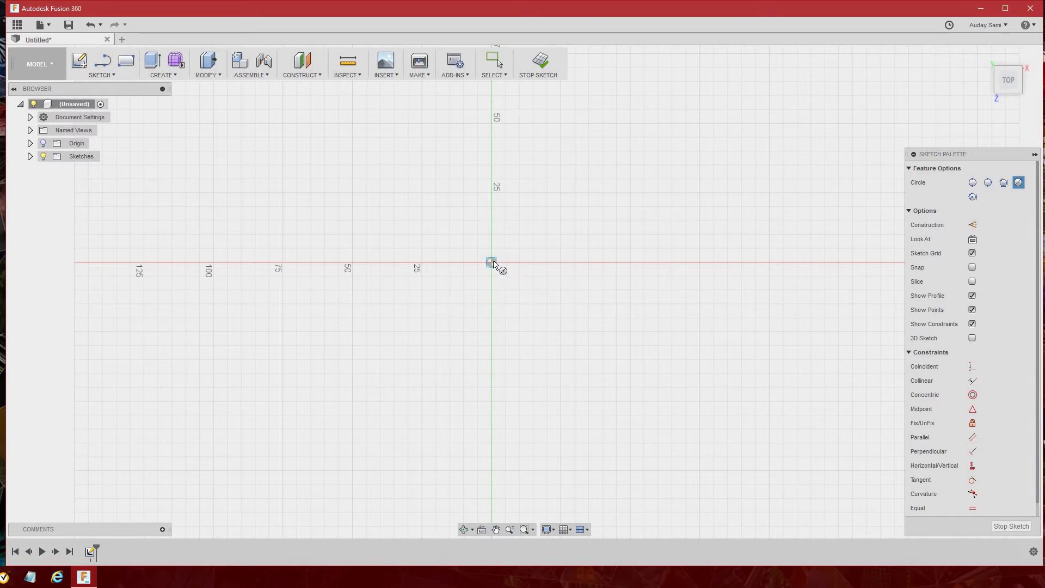
# Draw a circle about 100 mm across centred on the sketch origin.
pyautogui.click(491, 262)
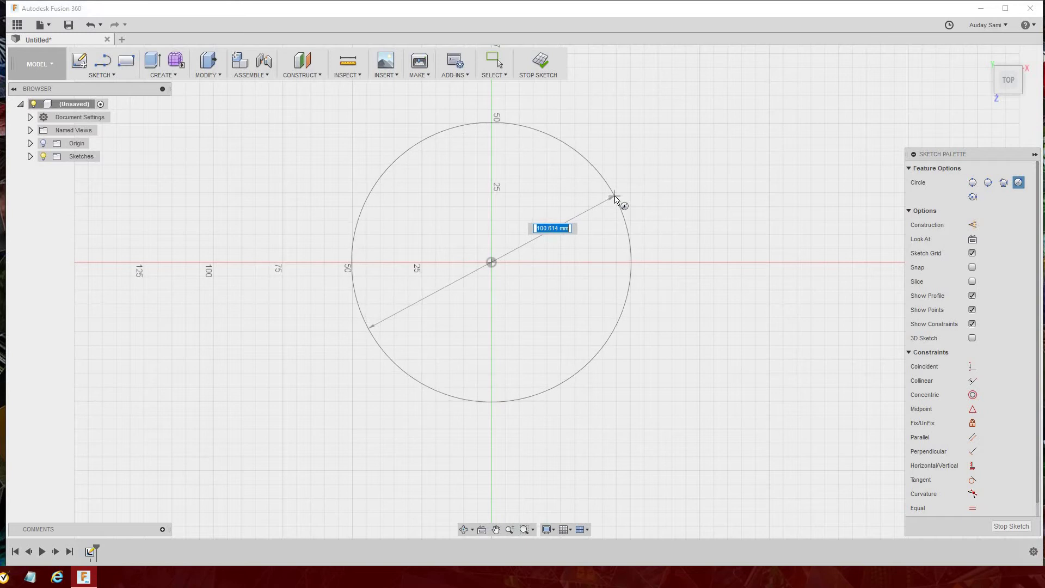
pyautogui.click(615, 199)
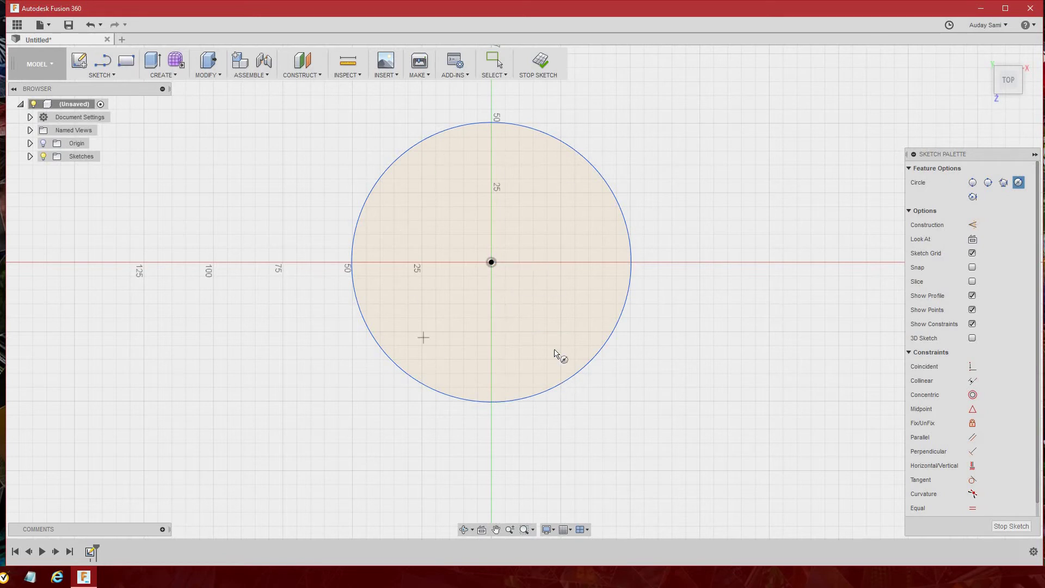
# Stop the sketch, pan the circle lower in view, and return to Select.
pyautogui.click(543, 62)
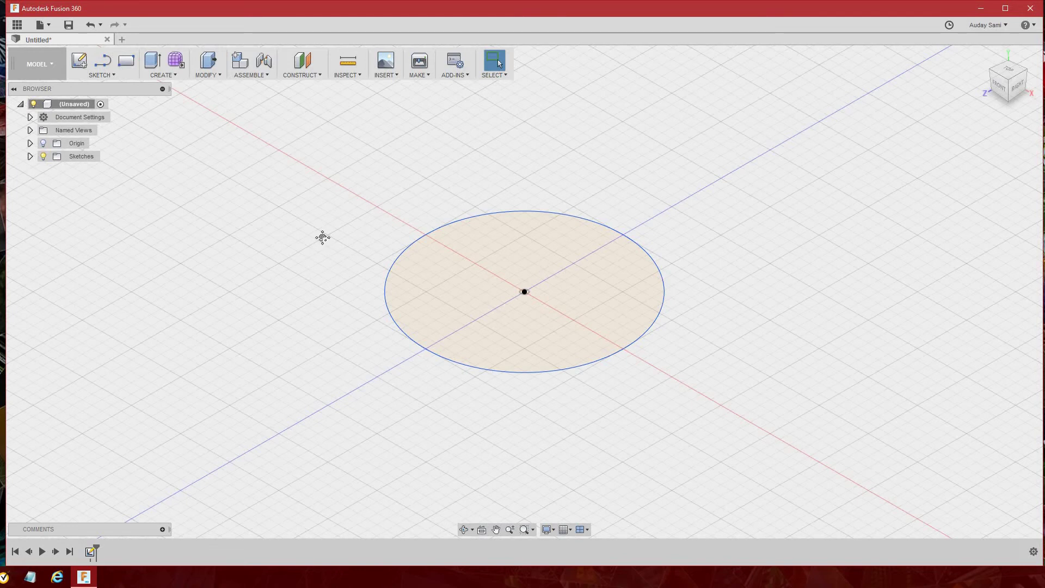
pyautogui.moveTo(322, 247)
pyautogui.mouseDown()
pyautogui.moveTo(318, 369)
pyautogui.moveTo(318, 343)
pyautogui.moveTo(315, 356)
pyautogui.mouseUp()
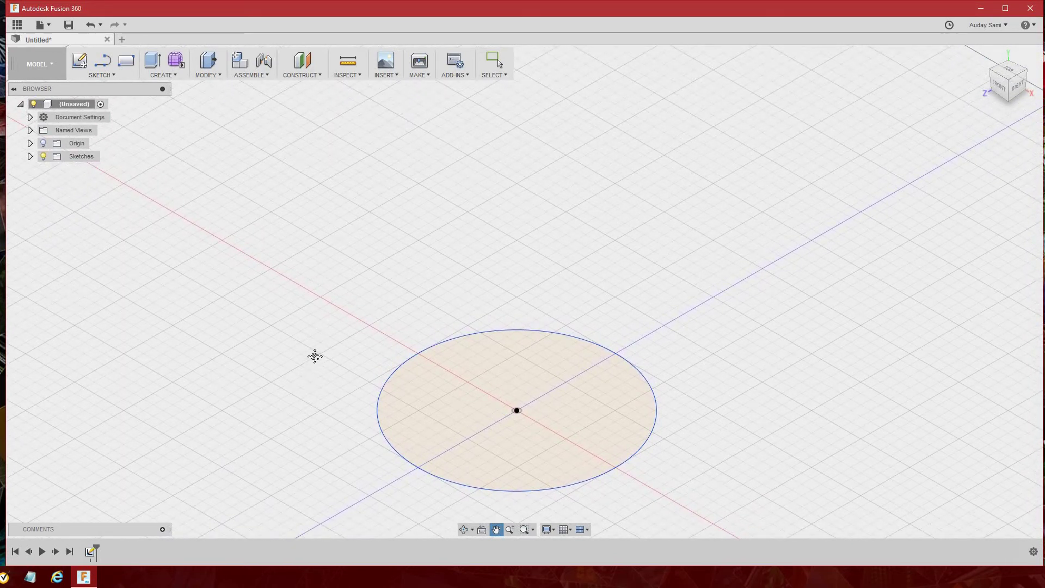
pyautogui.press('Escape')
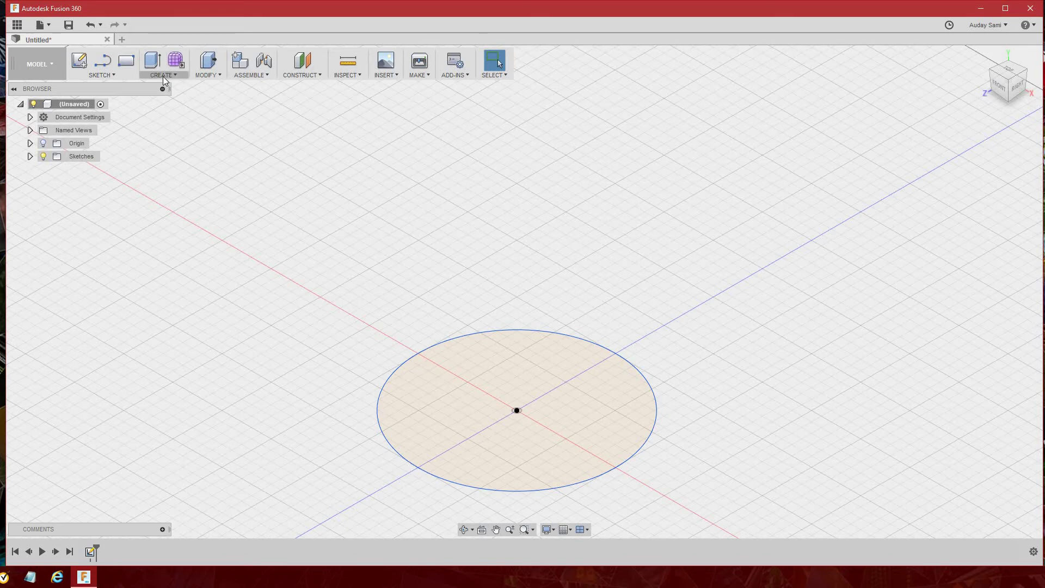
# Start the Extrude command for the circle profile.
pyautogui.rightClick(502, 370)
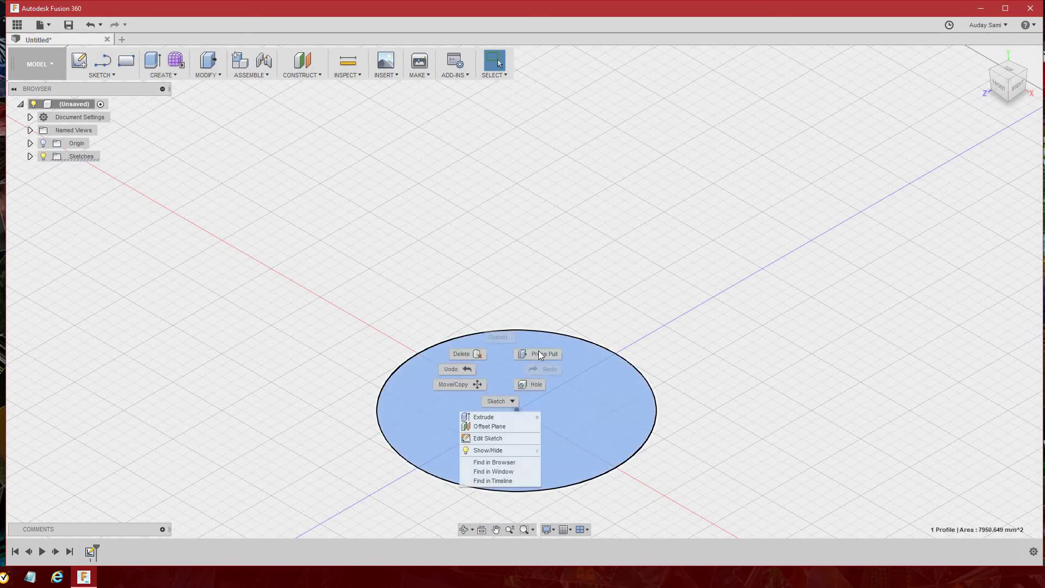
pyautogui.click(170, 76)
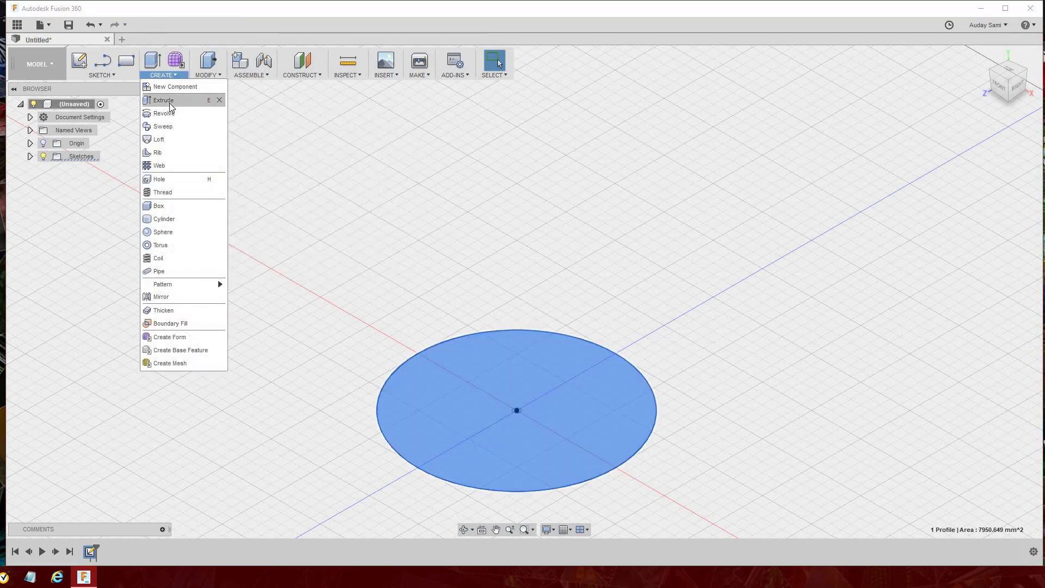
pyautogui.click(302, 376)
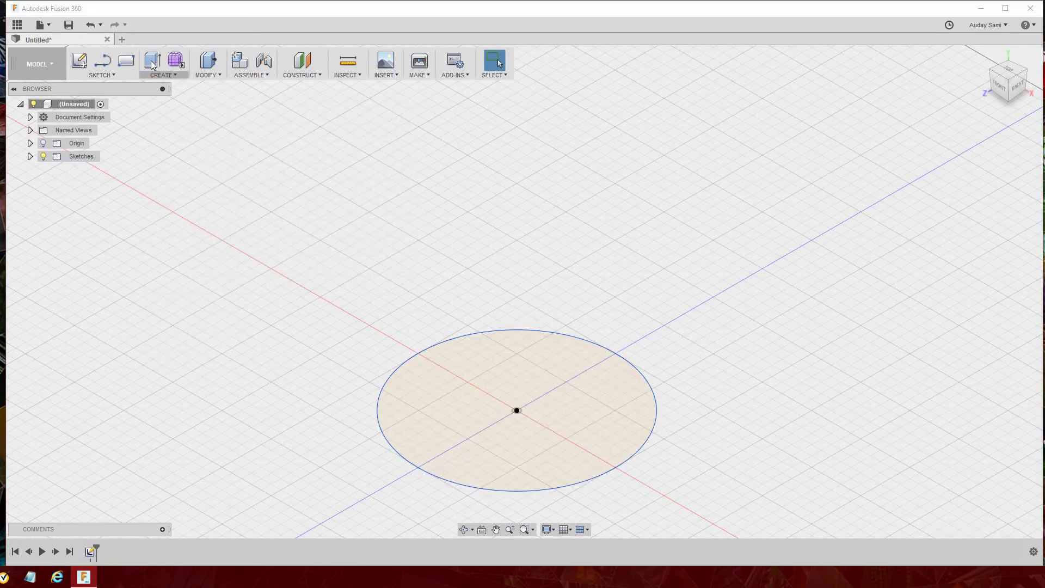
pyautogui.moveTo(151, 61)
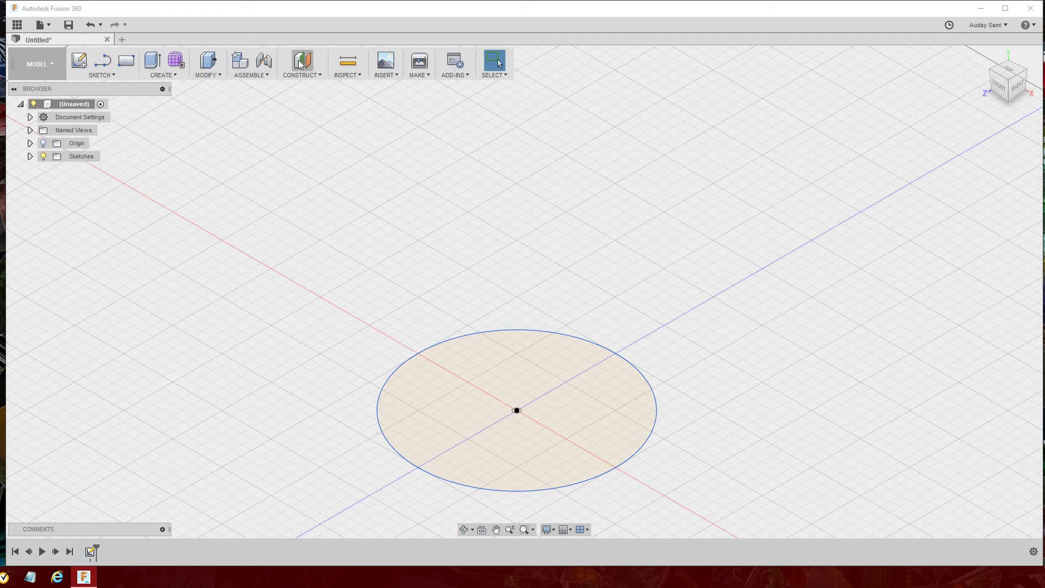
pyautogui.click(153, 64)
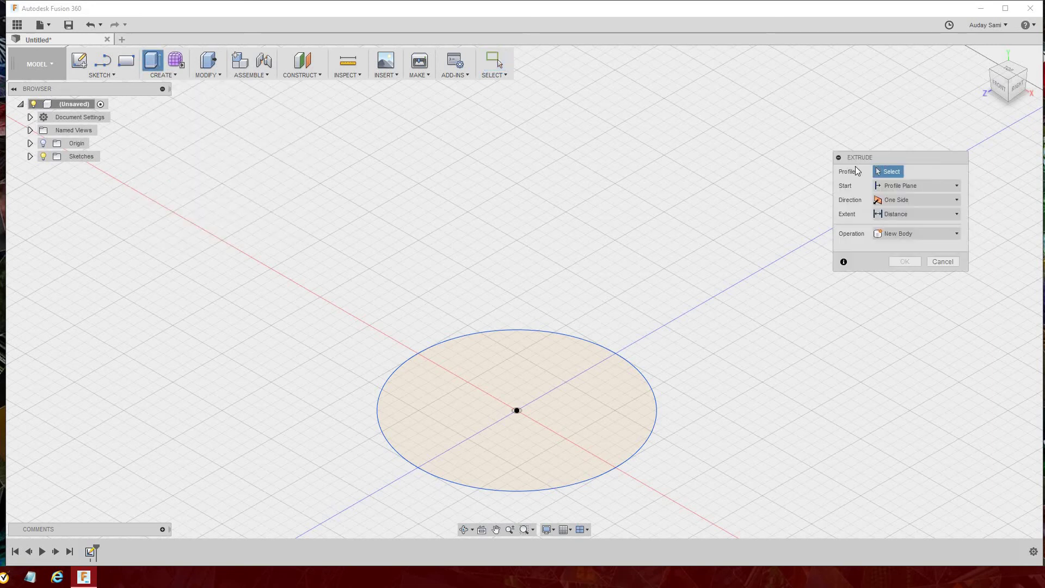
# Extrude the circle profile 90 mm upward into a solid cylinder.
pyautogui.moveTo(882, 158); pyautogui.dragTo(769, 236)
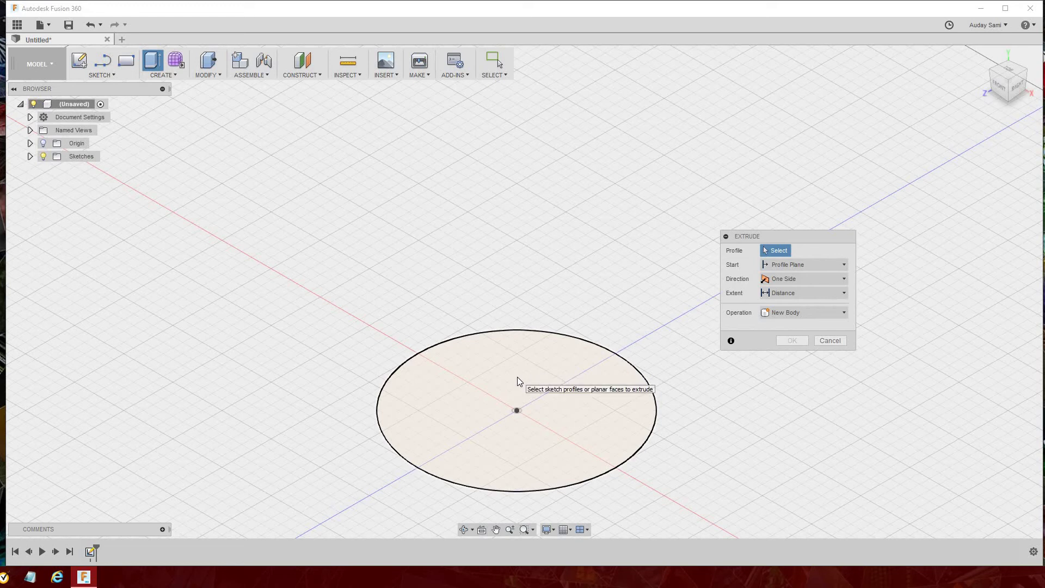
pyautogui.click(520, 374)
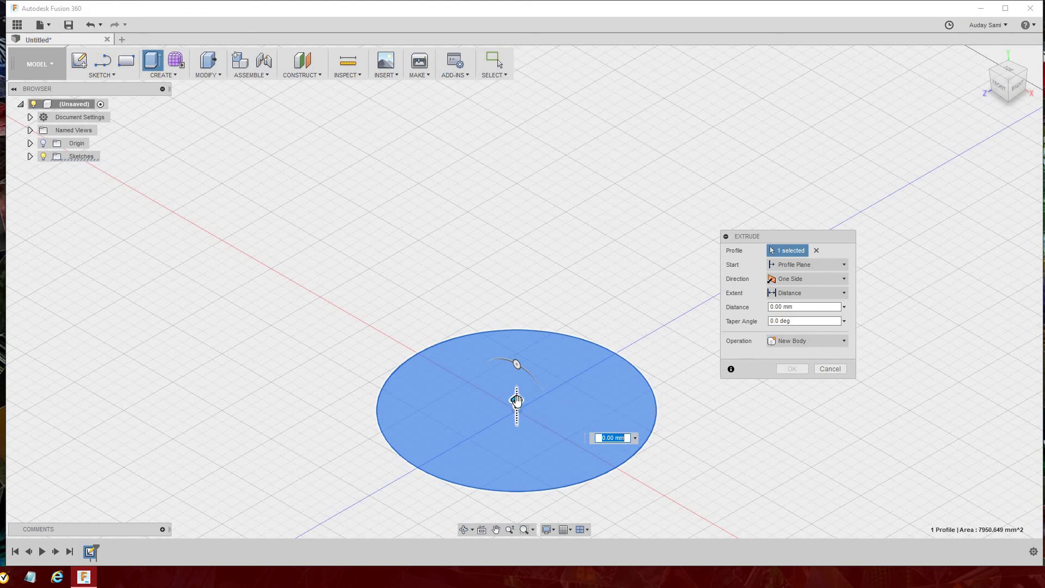
pyautogui.moveTo(520, 391); pyautogui.dragTo(521, 203)
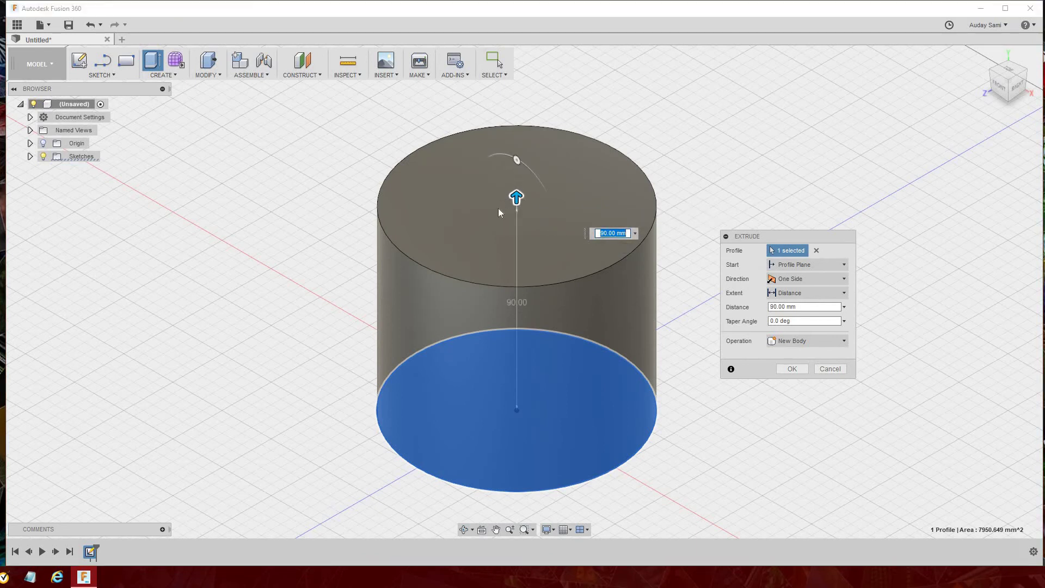
pyautogui.click(791, 369)
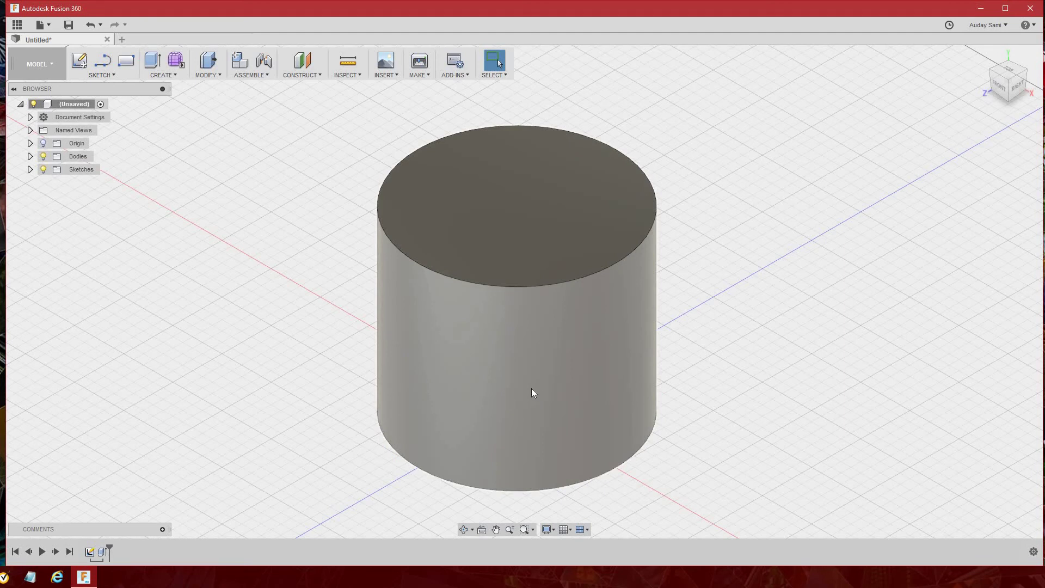
pyautogui.scroll(2, 538, 389)
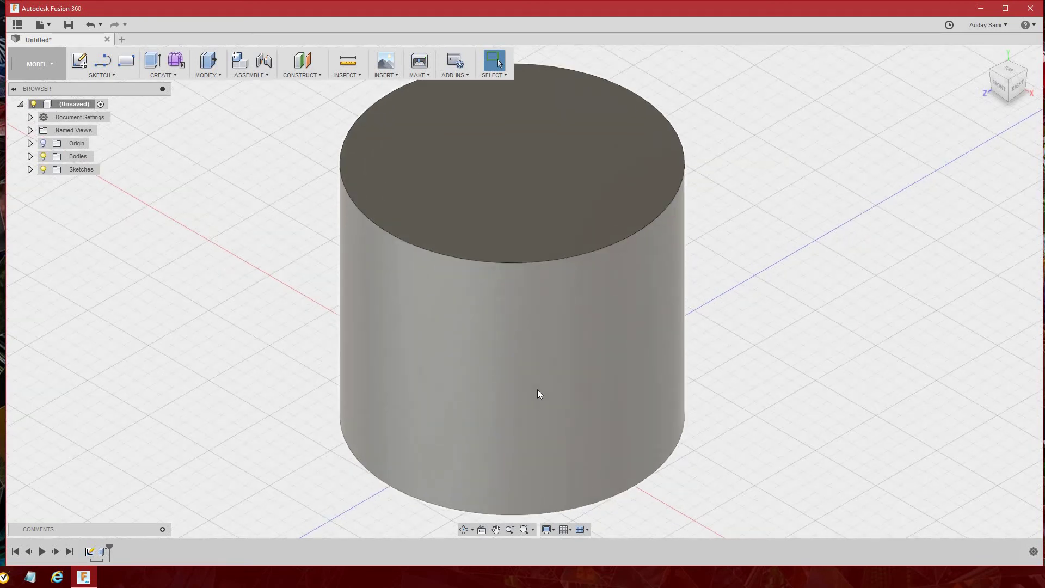
pyautogui.scroll(-5, 537, 392)
pyautogui.scroll(-1, 538, 400)
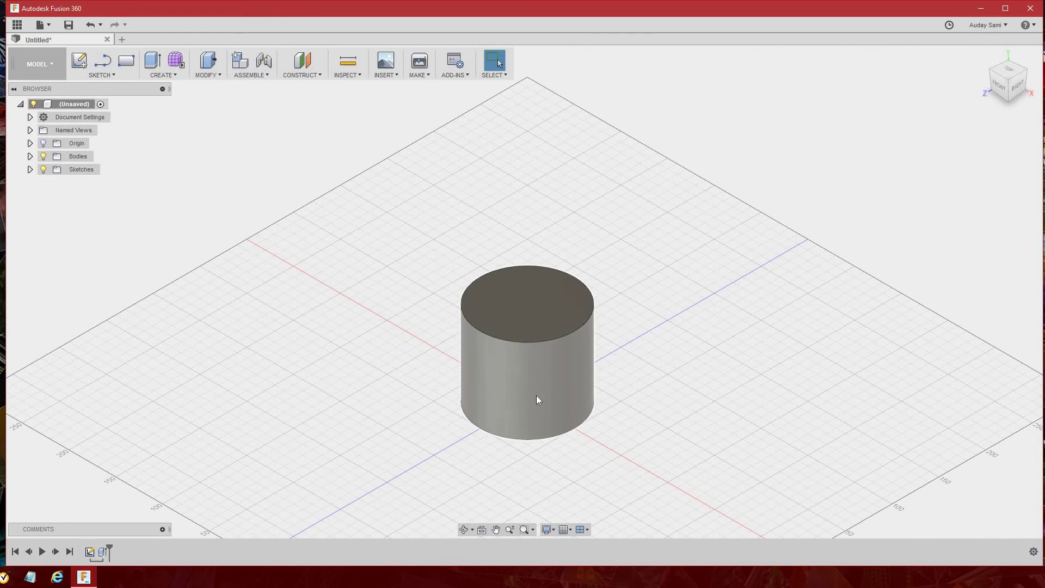
pyautogui.scroll(4, 537, 400)
pyautogui.scroll(-3, 537, 400)
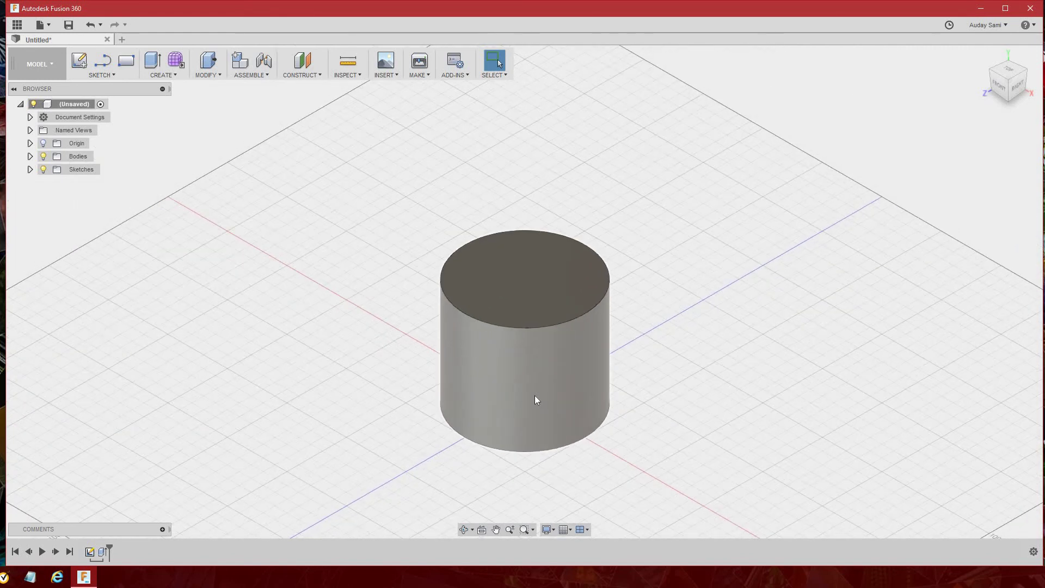
pyautogui.scroll(3, 535, 397)
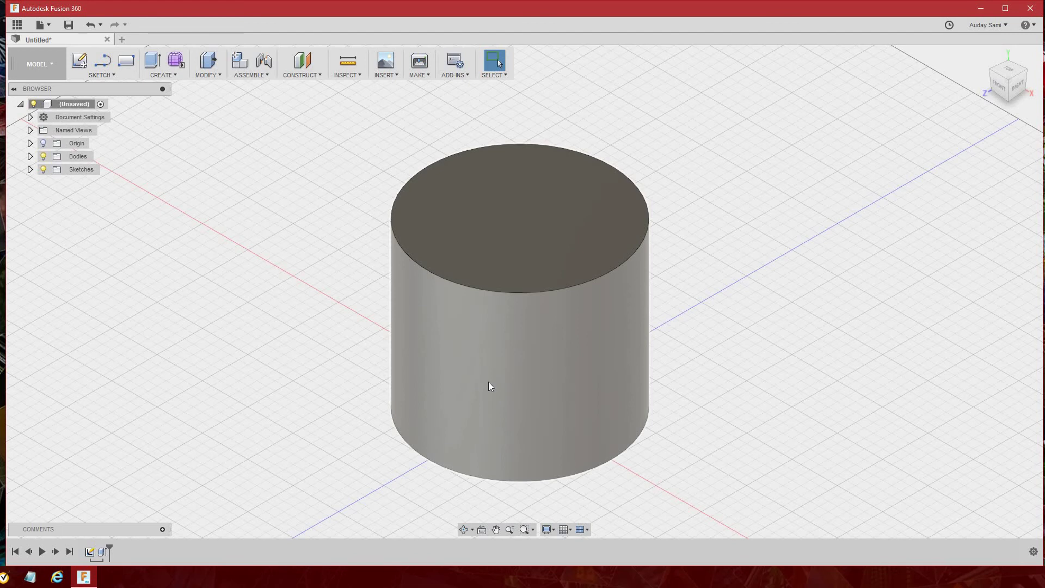
pyautogui.scroll(1, 446, 342)
pyautogui.scroll(1, 446, 342)
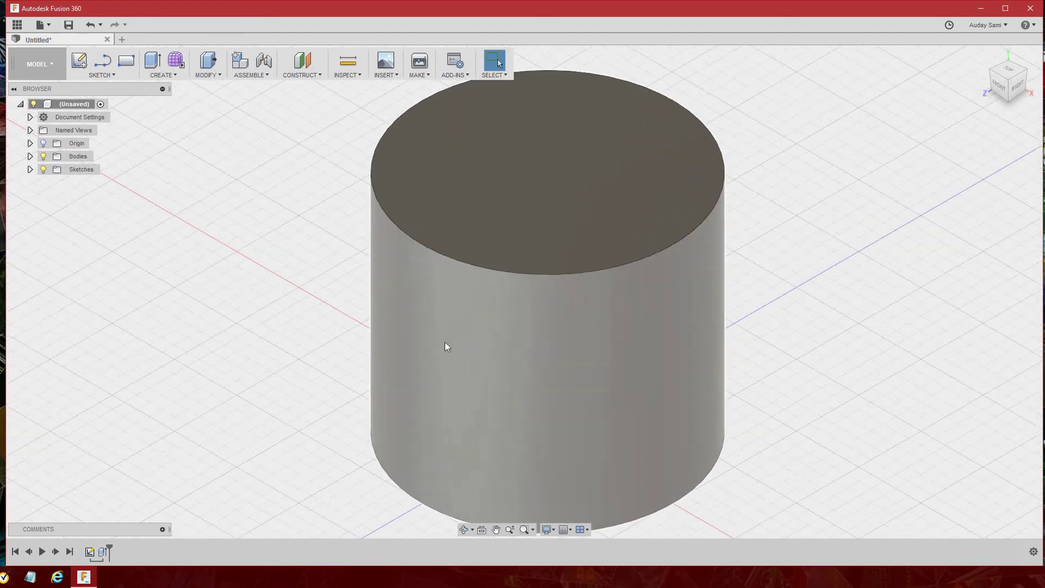
pyautogui.scroll(-1, 445, 342)
pyautogui.scroll(-2, 444, 341)
pyautogui.scroll(-1, 495, 373)
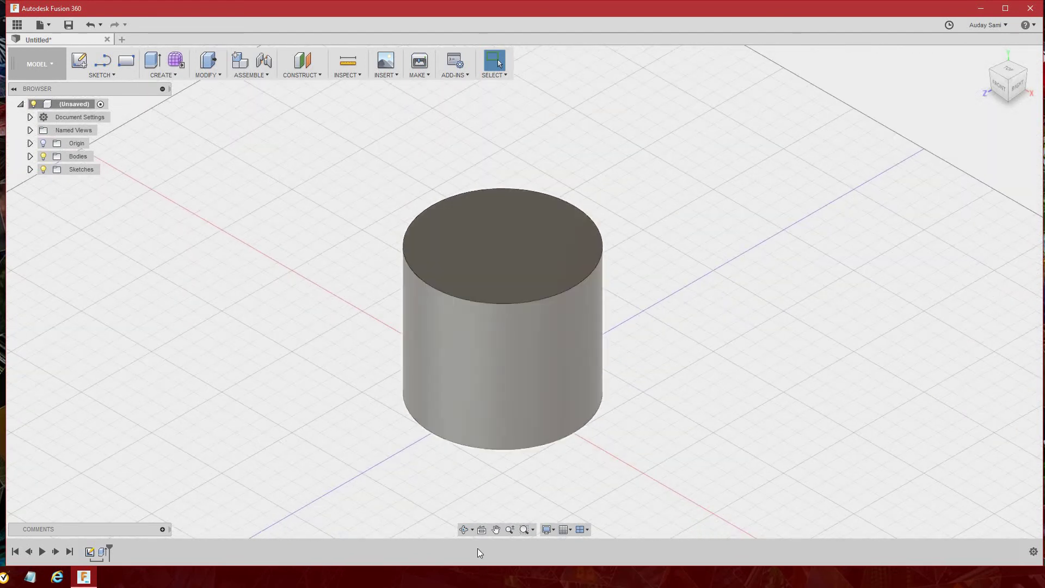
pyautogui.click(466, 533)
pyautogui.moveTo(483, 389)
pyautogui.mouseDown()
pyautogui.moveTo(459, 408)
pyautogui.moveTo(398, 395)
pyautogui.moveTo(468, 536)
pyautogui.mouseUp()
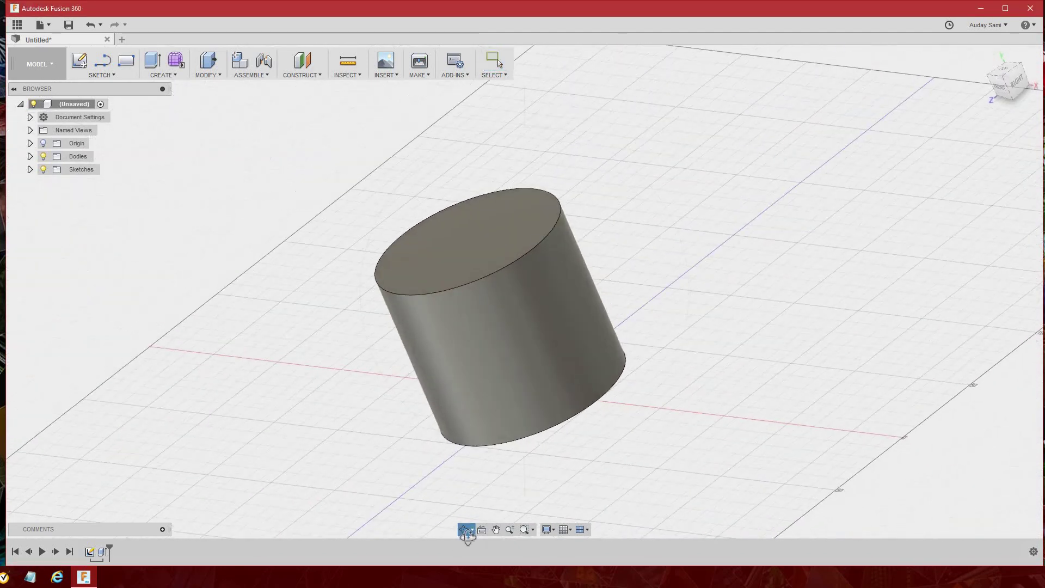
pyautogui.rightClick(412, 489)
pyautogui.click(448, 492)
pyautogui.moveTo(1009, 80)
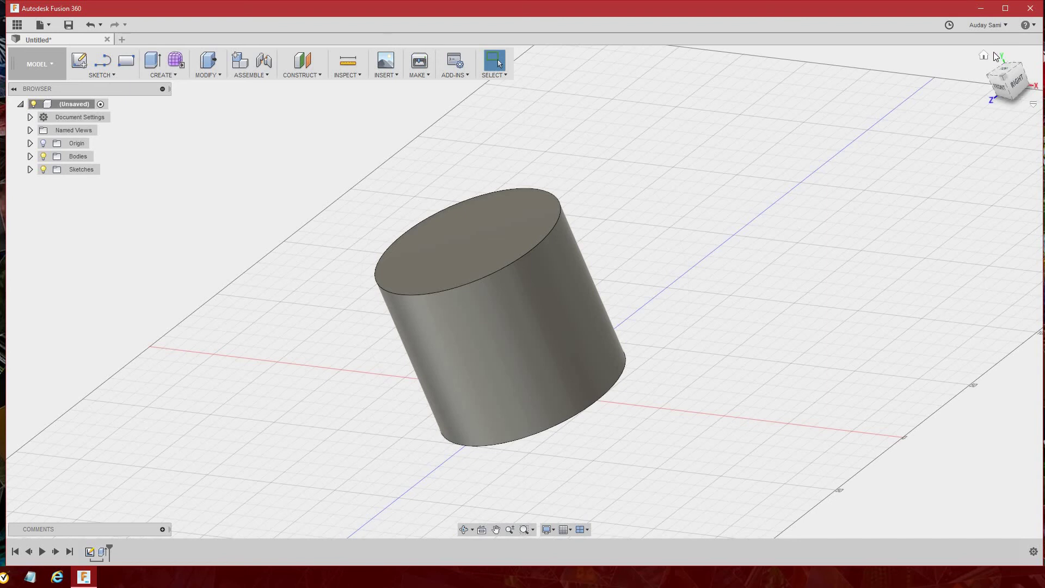
pyautogui.click(985, 56)
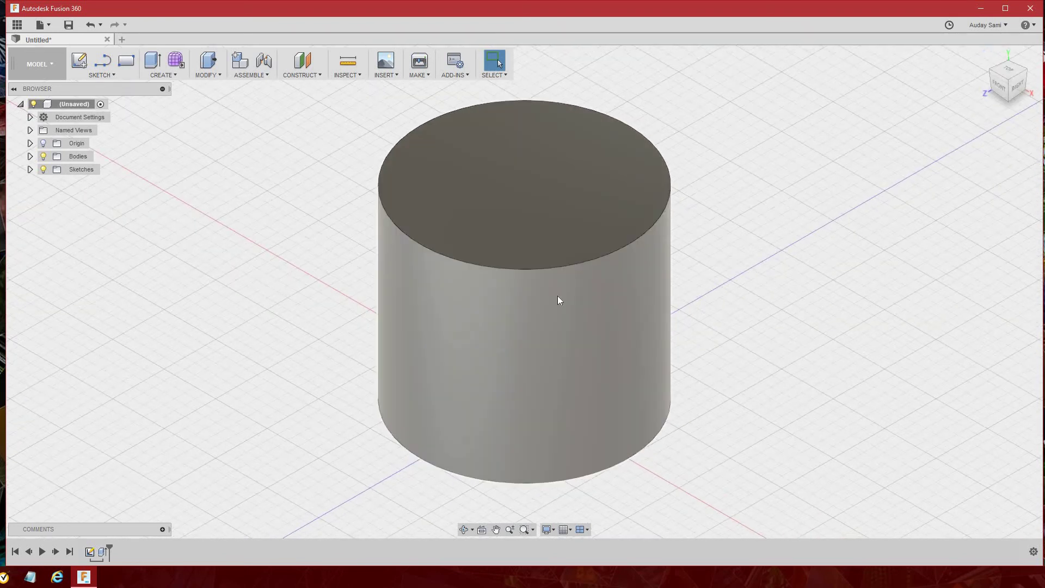
pyautogui.scroll(-2, 558, 299)
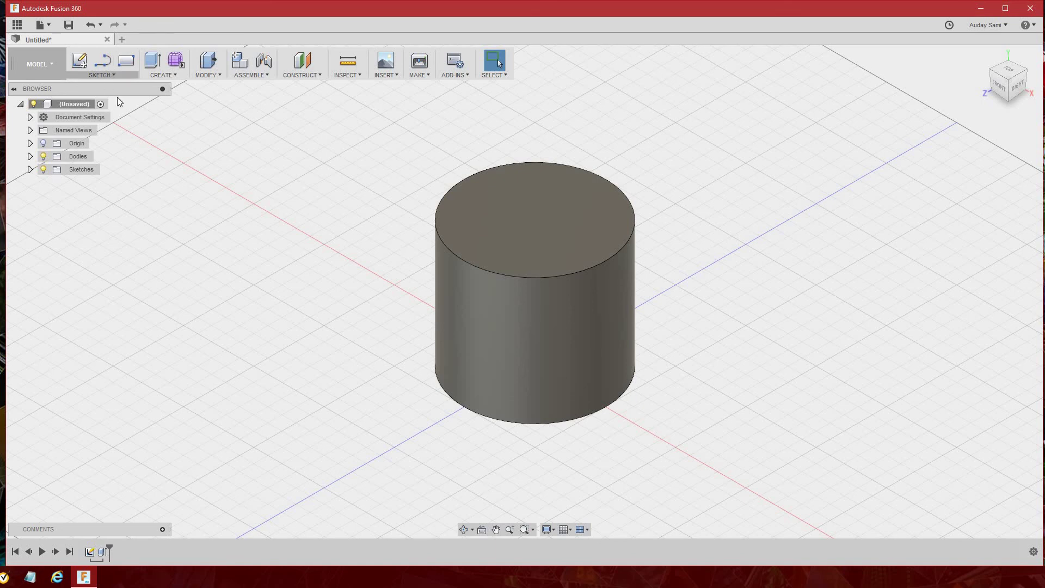
pyautogui.click(101, 75)
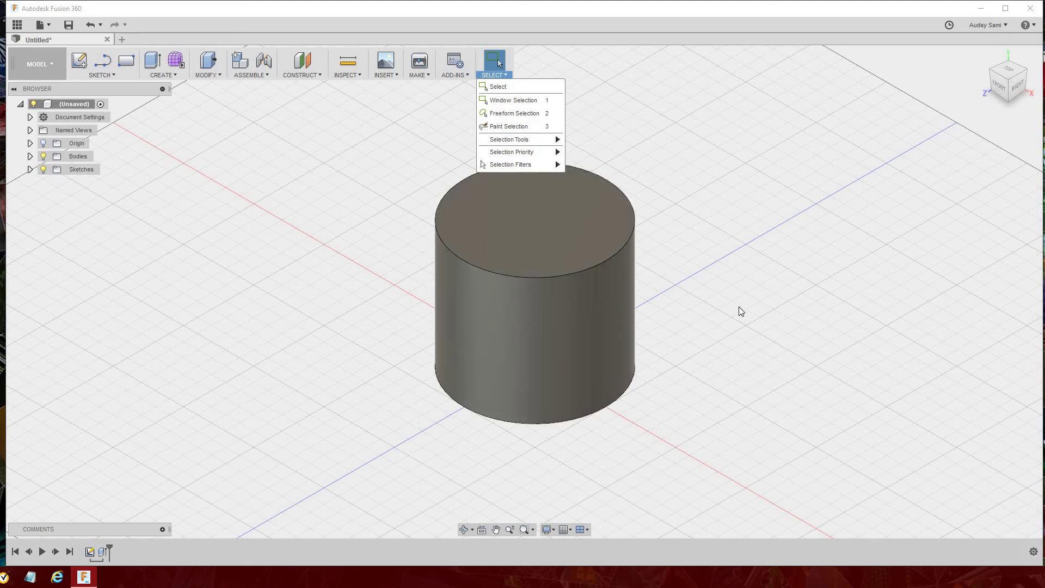
pyautogui.click(450, 174)
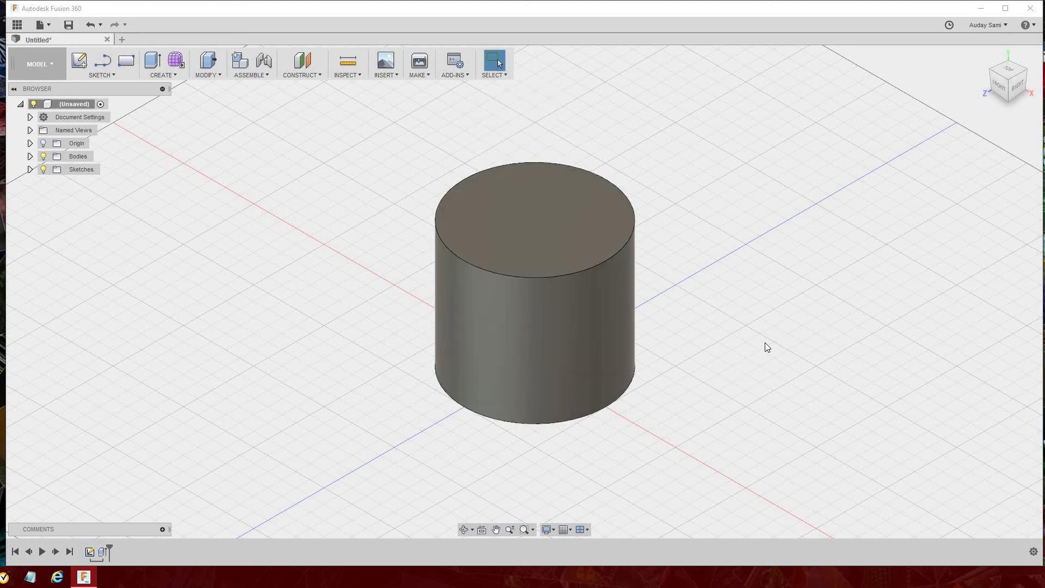